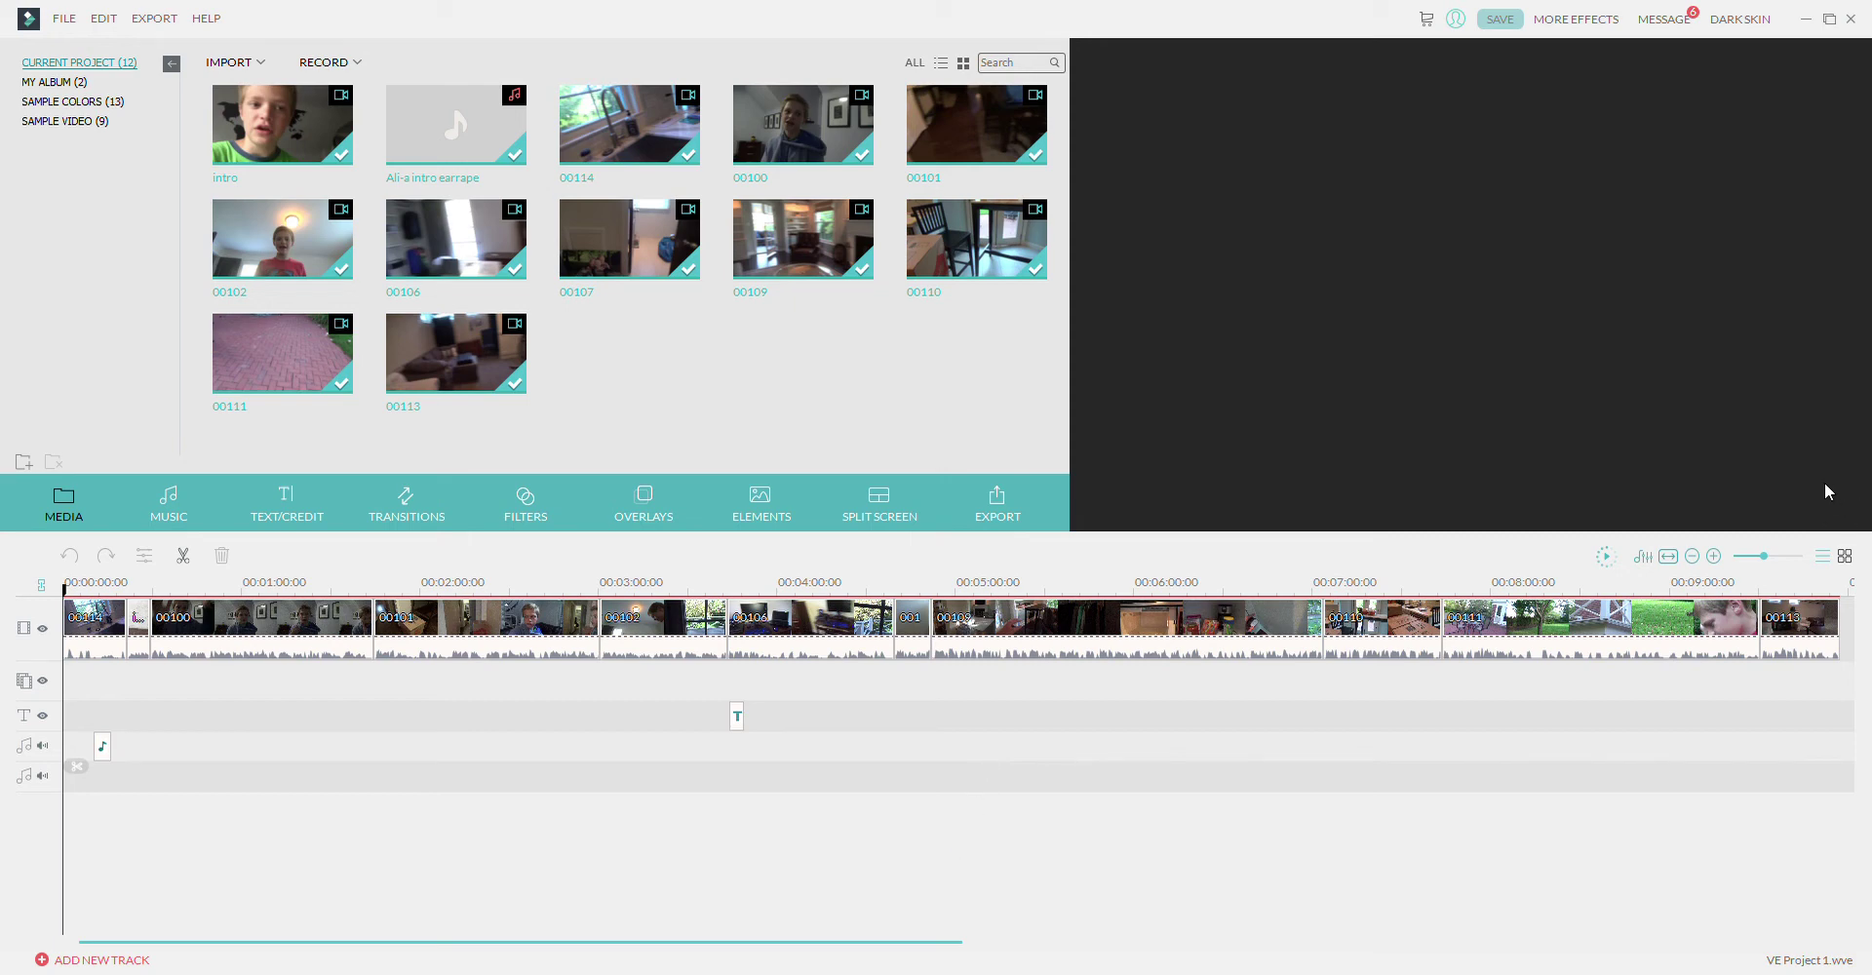
- Play the moving-day vlog timeline from the start in the preview
key(space)
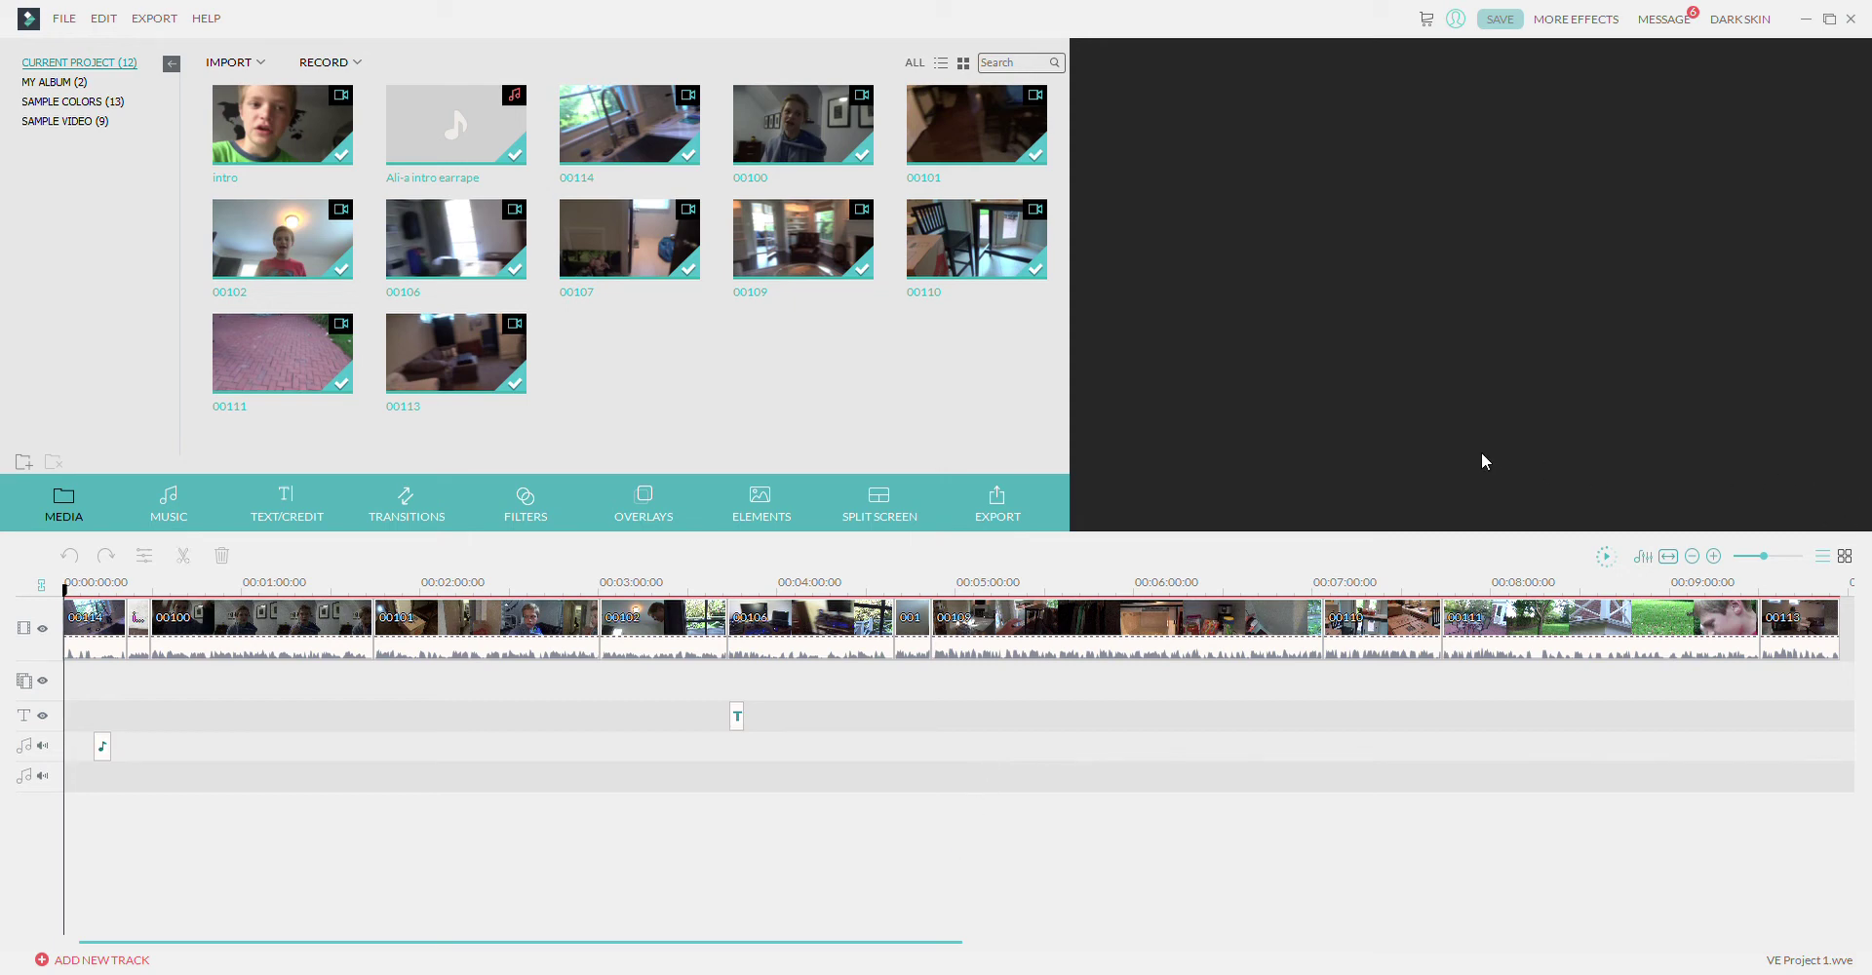